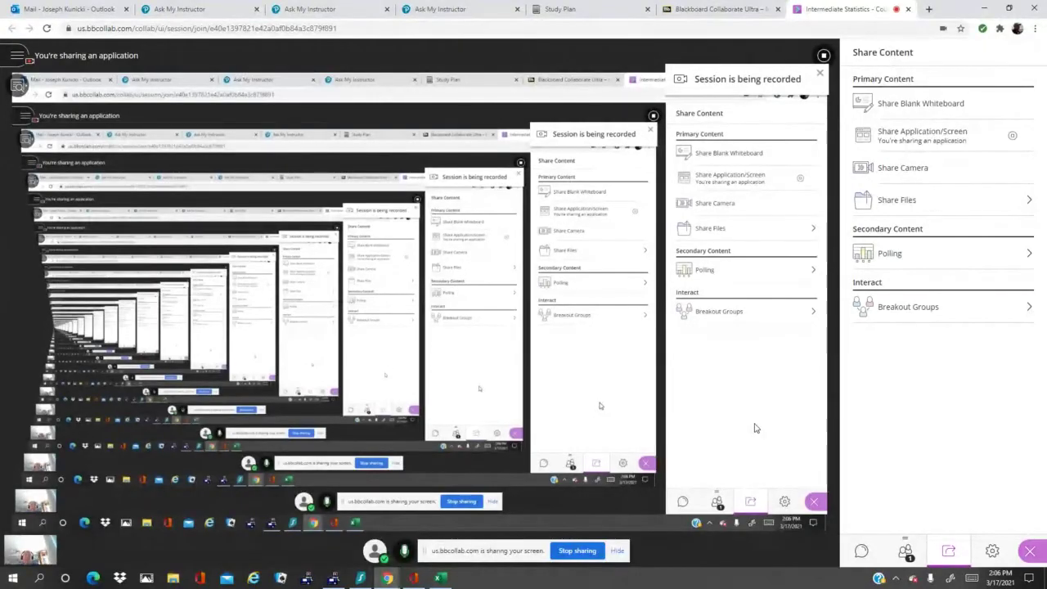
Step: In the Study Plan, expand Ch. 9, go to 9.1 Two Proportions and open exercise 9.1.5
click(608, 13)
click(252, 528)
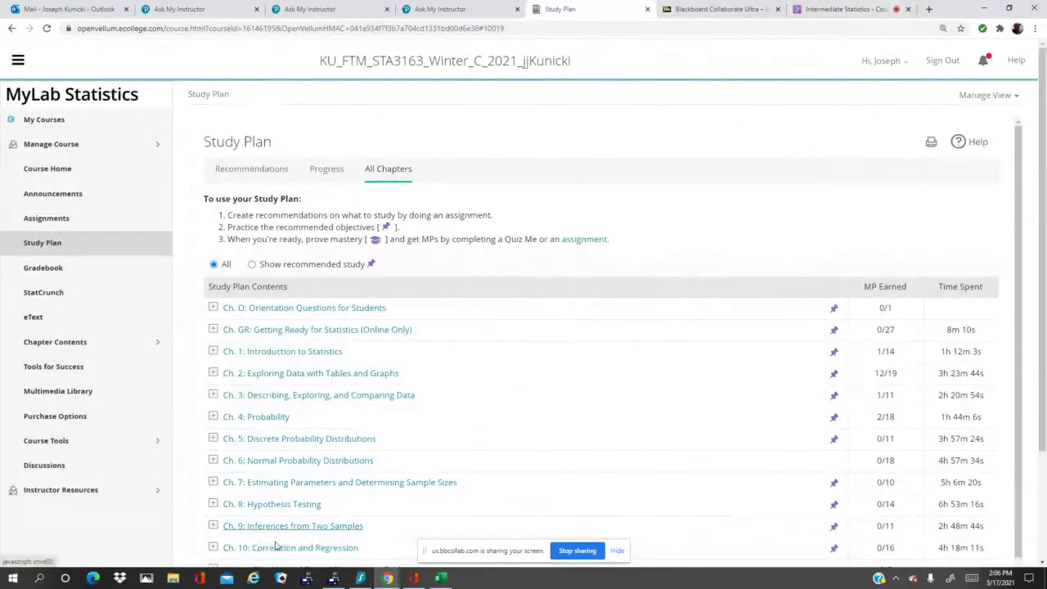
click(282, 527)
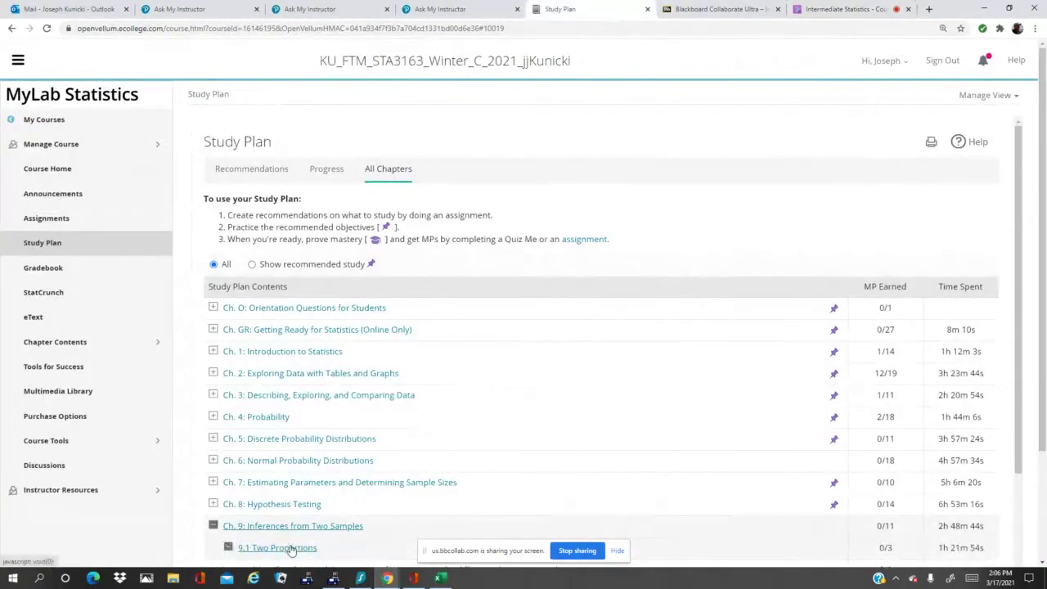
click(284, 548)
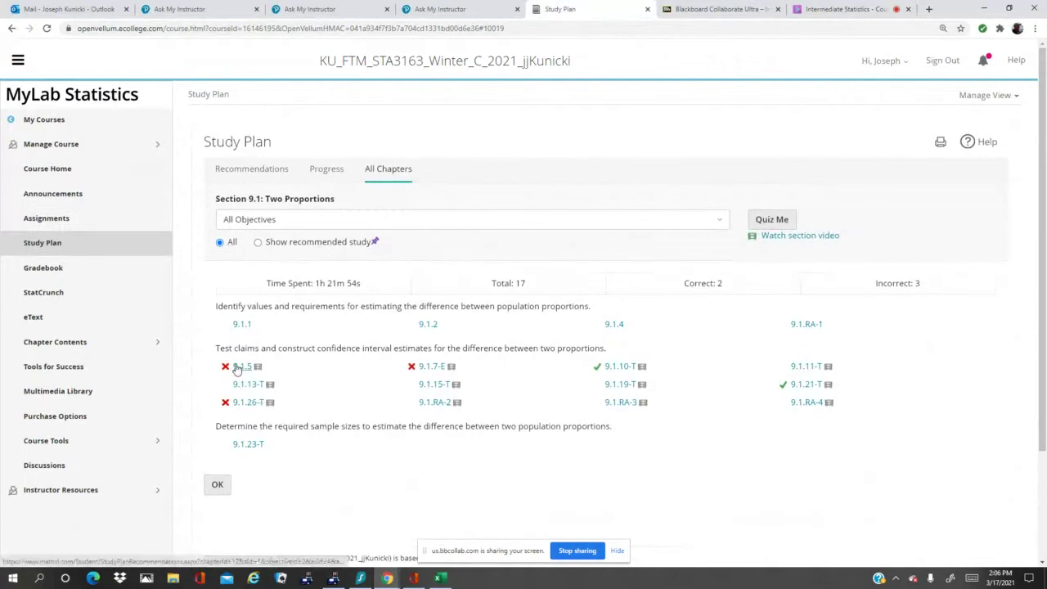
click(238, 367)
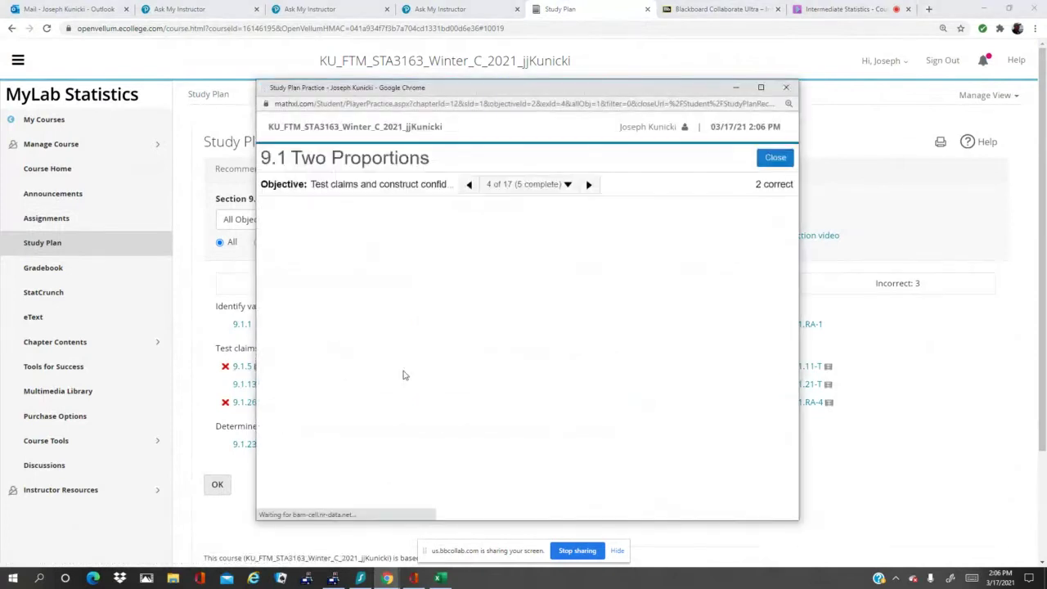
Step: Maximize the practice window and answer H0: p1 = p2, H1: p1 > p2 (option F), confirmed correct
click(760, 87)
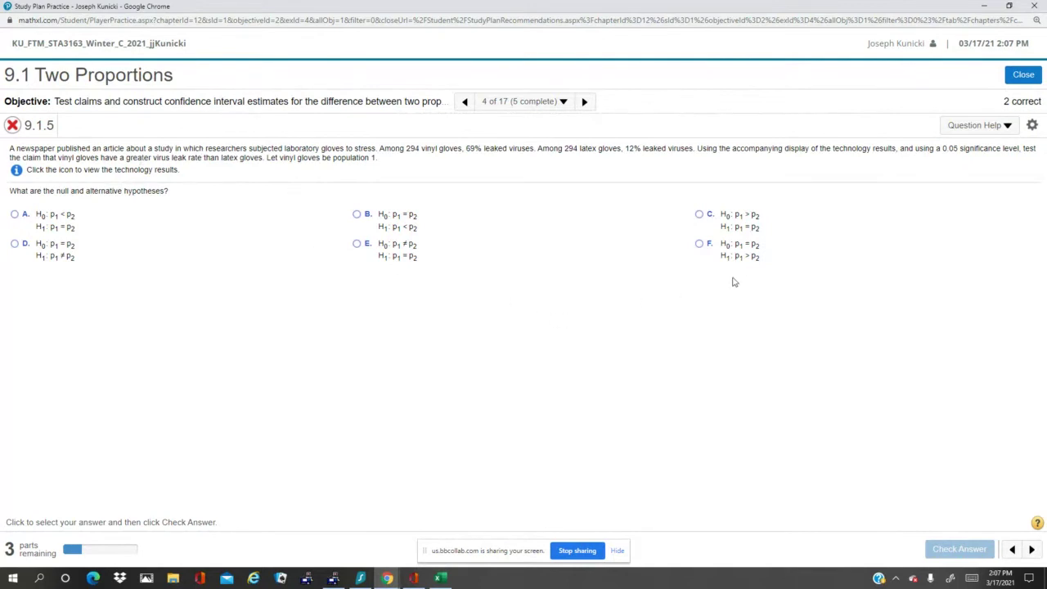
click(699, 246)
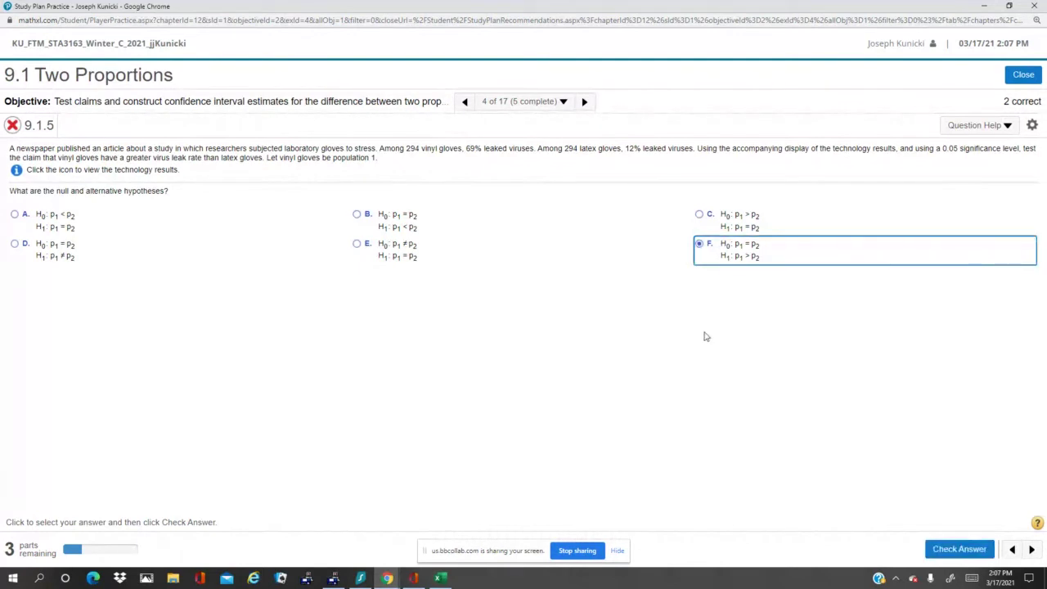
click(955, 547)
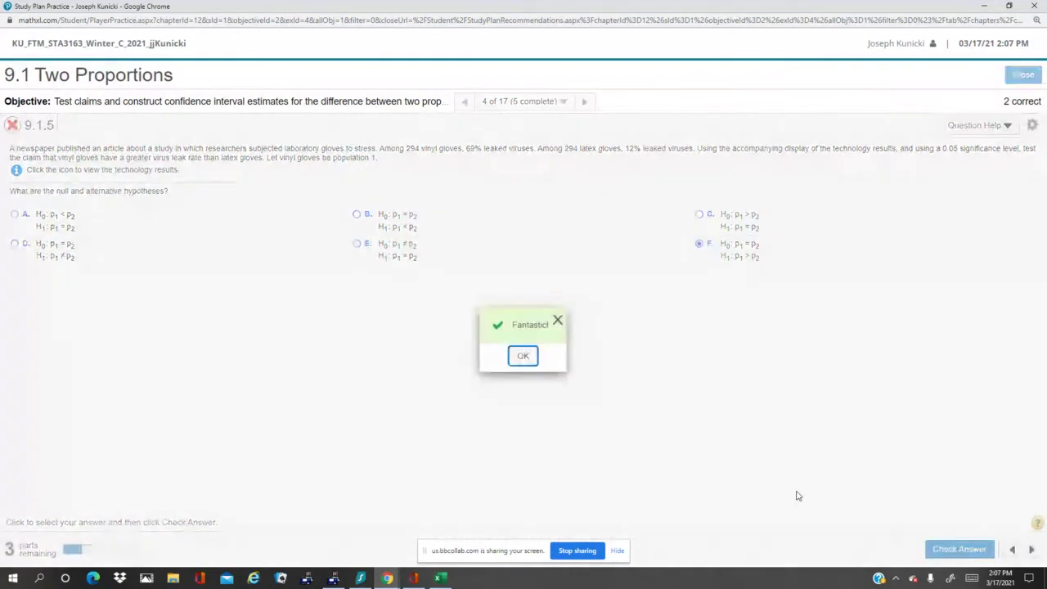
click(526, 357)
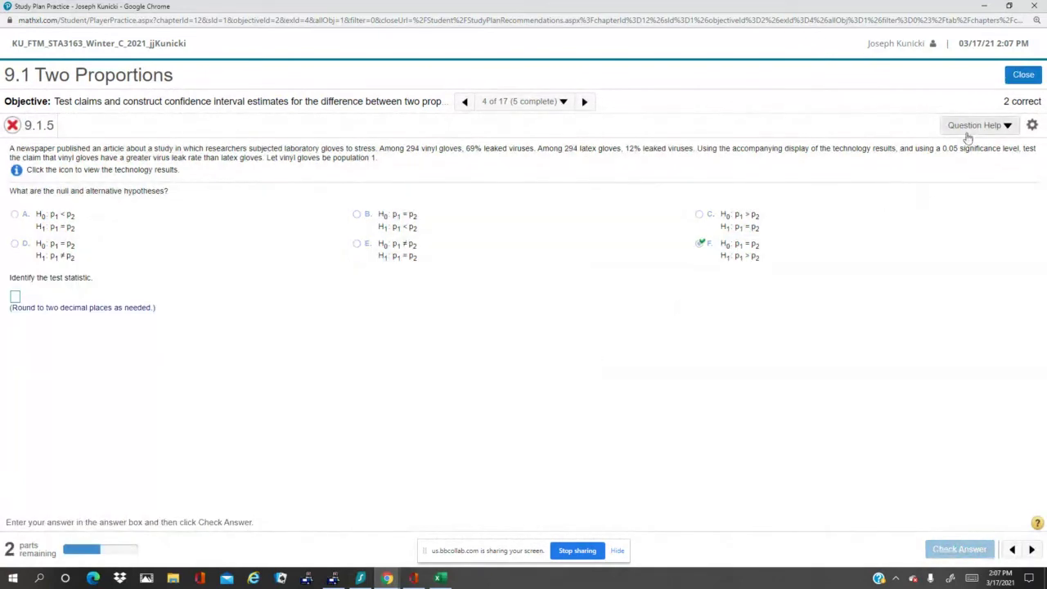
Step: Launch StatCrunch from Question Help and move its window aside
click(969, 127)
click(946, 216)
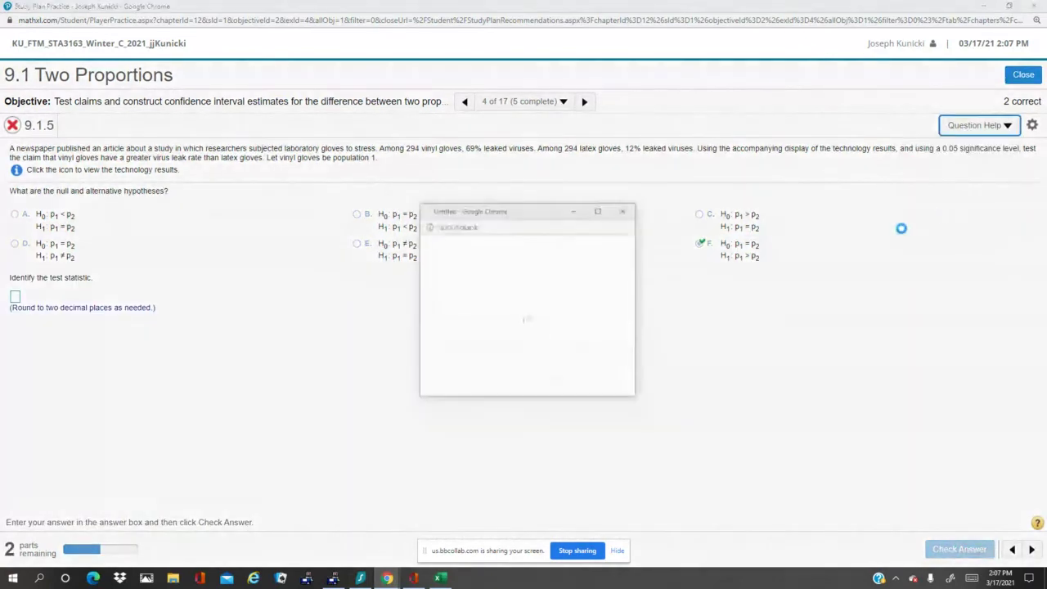
drag(617, 44, 695, 59)
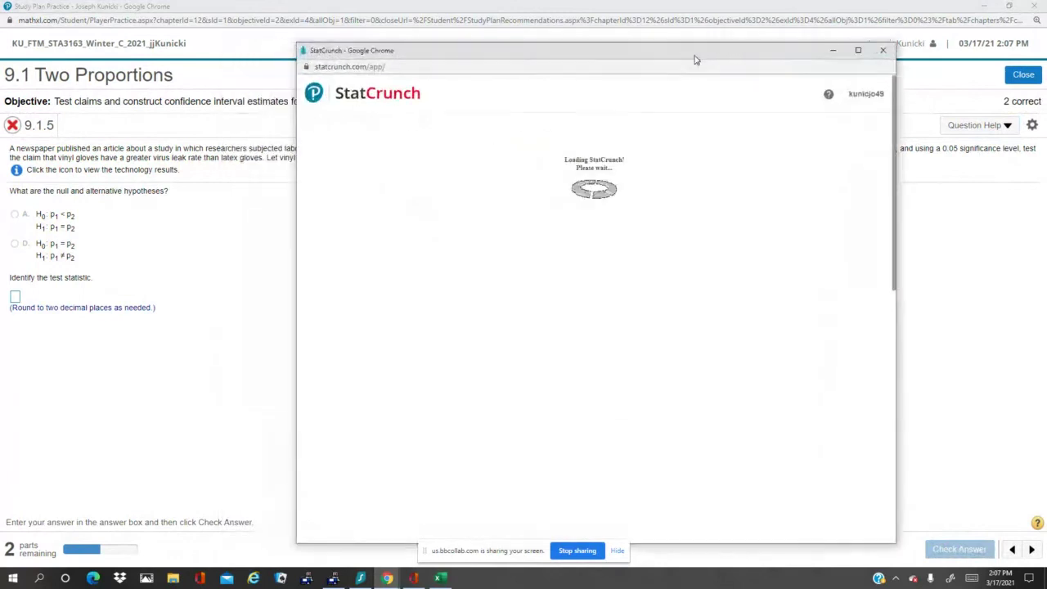
Step: Bring up the TI-83 emulator, turn it on and clear it, and arrange both windows
click(333, 578)
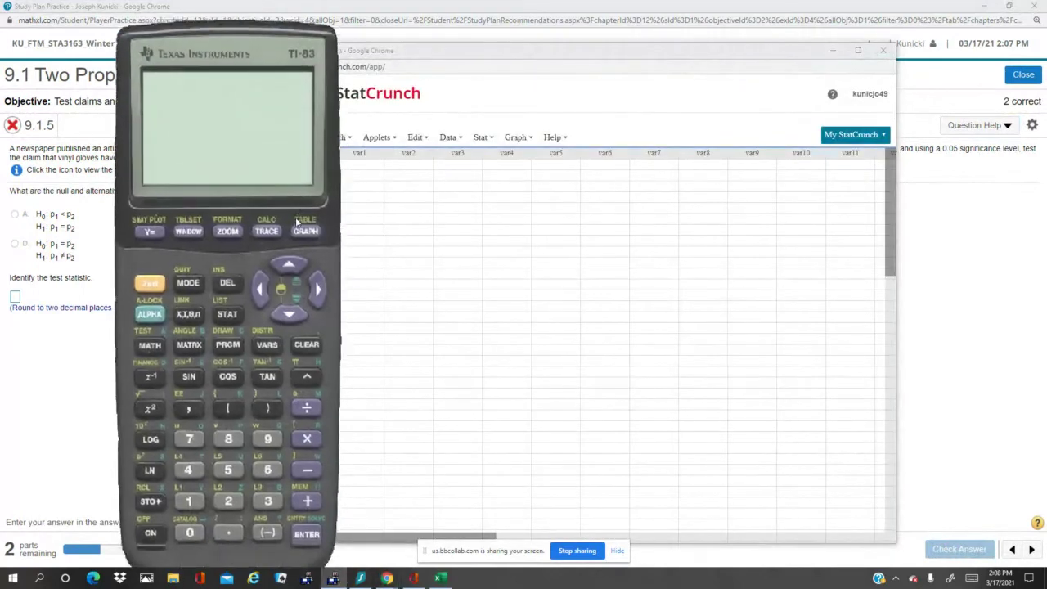
click(143, 538)
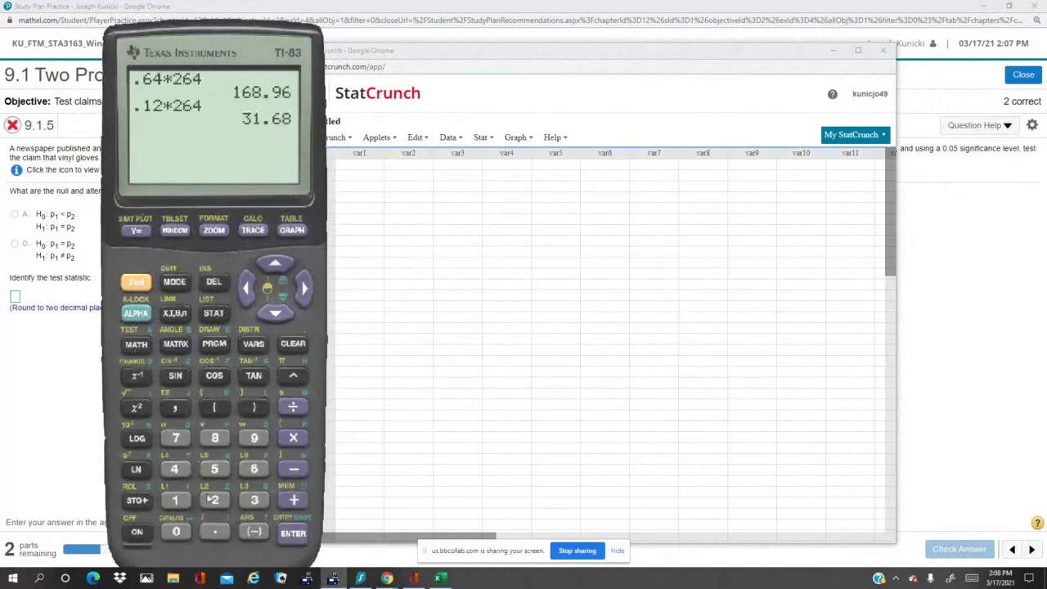
click(302, 349)
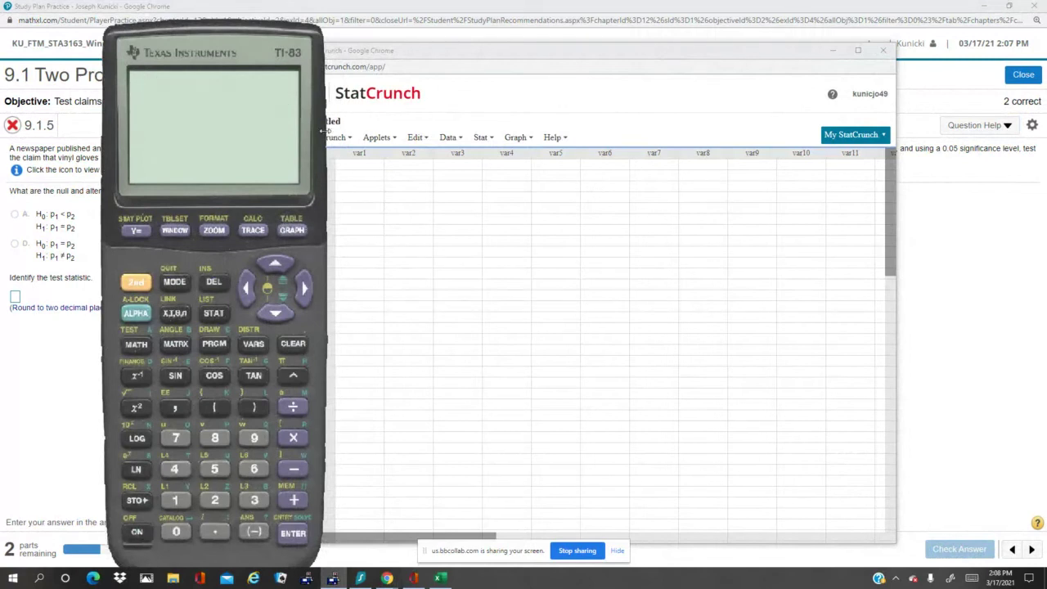
drag(255, 40, 215, 71)
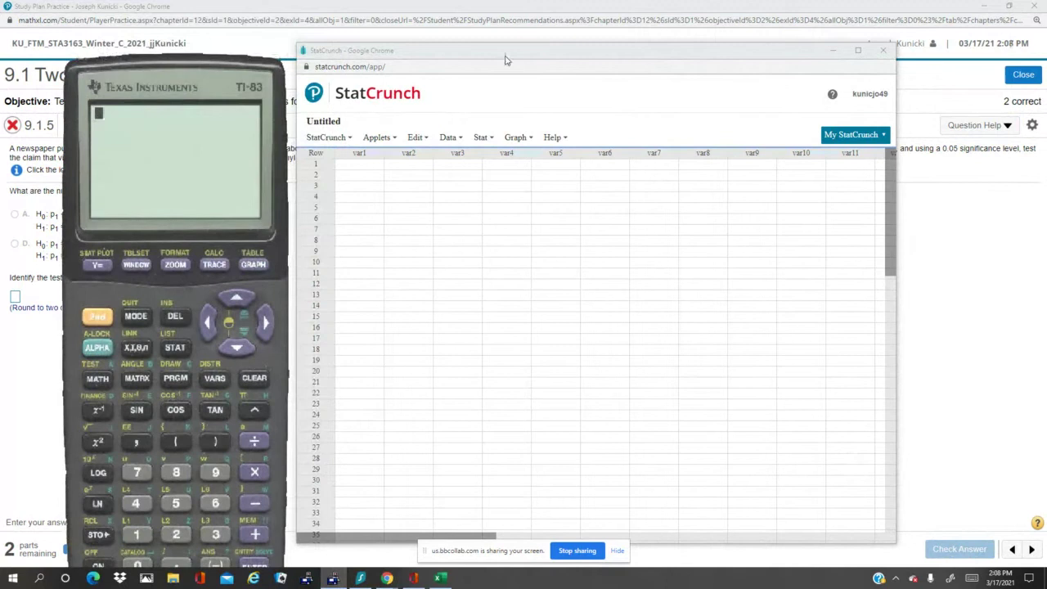
drag(502, 45, 514, 212)
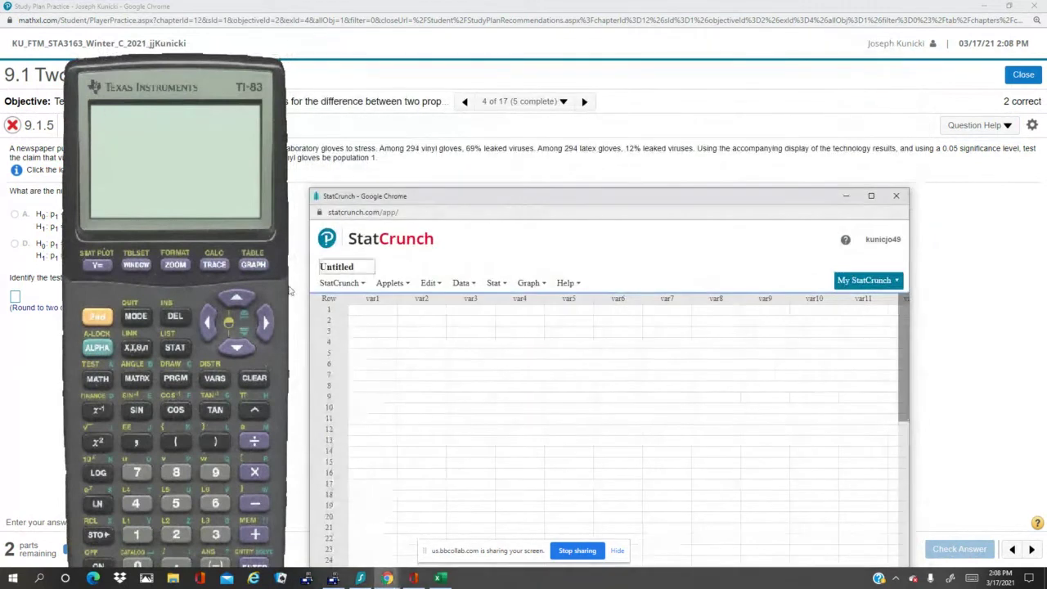
Step: Compute the vinyl leak count 294 × 0.69 = 202.86 on the TI-83
click(176, 534)
click(215, 472)
click(136, 503)
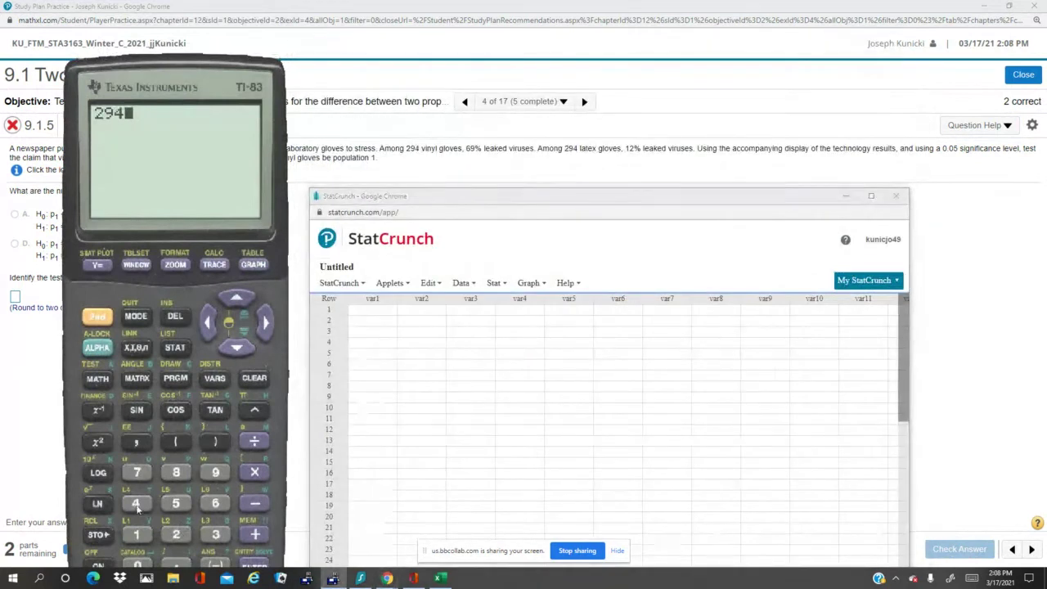
click(254, 472)
click(178, 566)
click(218, 499)
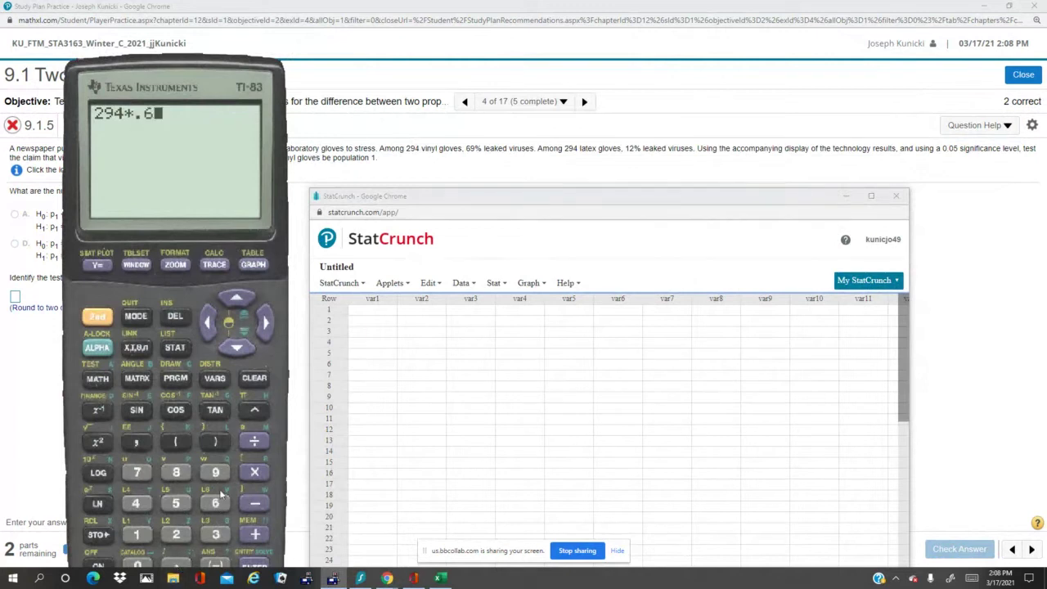
click(217, 473)
click(256, 564)
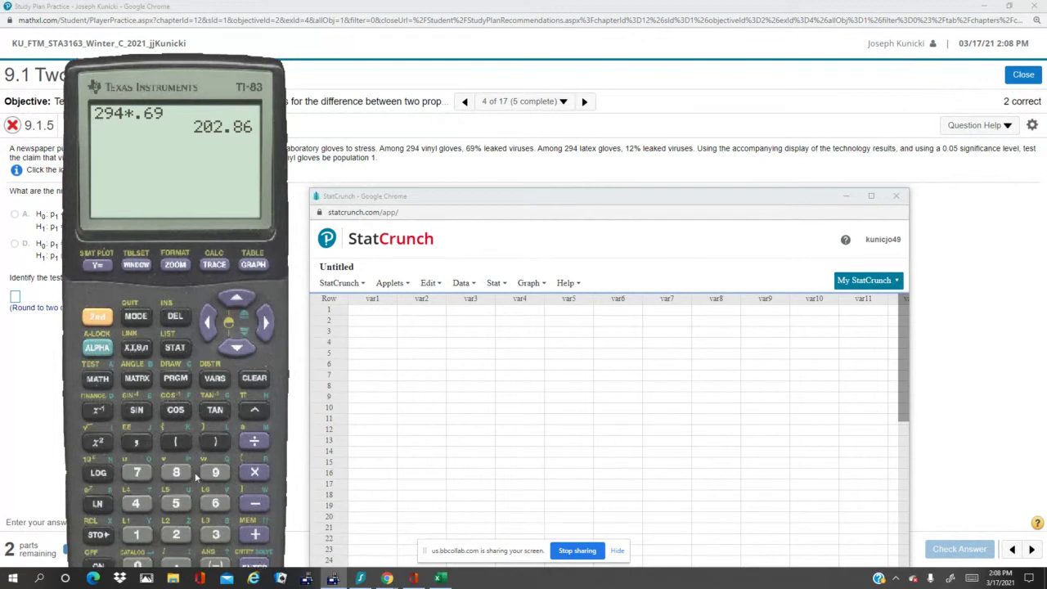
Step: Compute the latex leak count 294 × 0.12 = 35.28
click(176, 534)
click(214, 472)
click(146, 502)
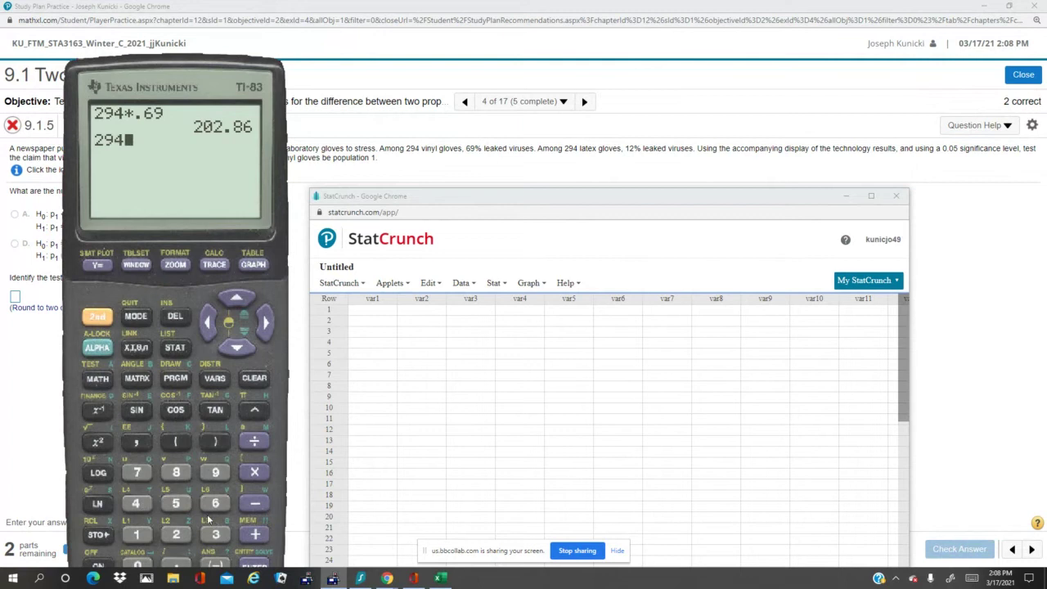
click(255, 473)
click(176, 566)
click(138, 535)
click(176, 534)
click(254, 565)
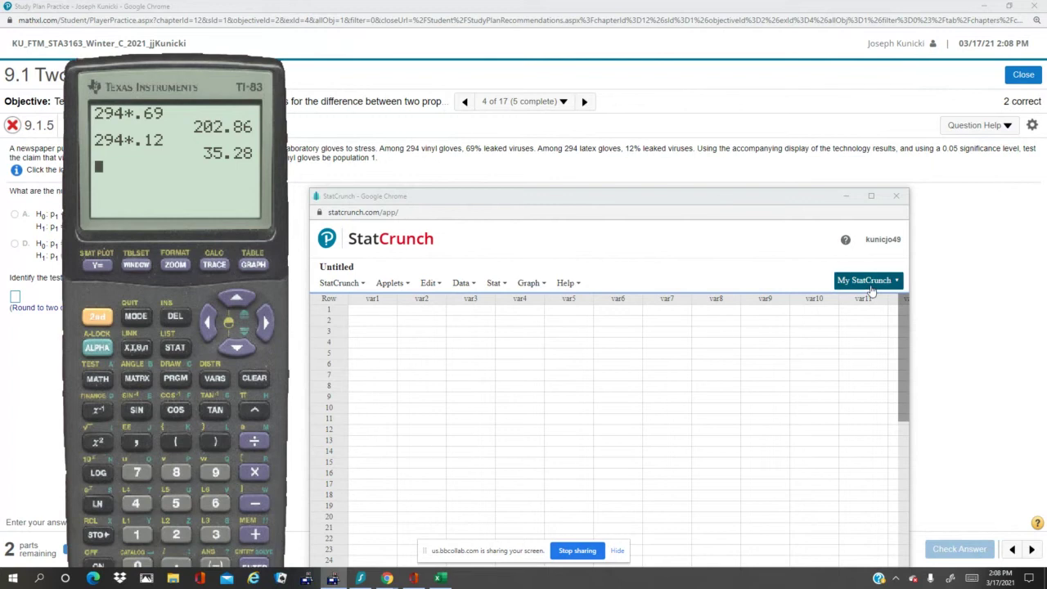
Step: Open StatCrunch's two-sample proportion test using summary counts
click(494, 283)
mouse_move(527, 366)
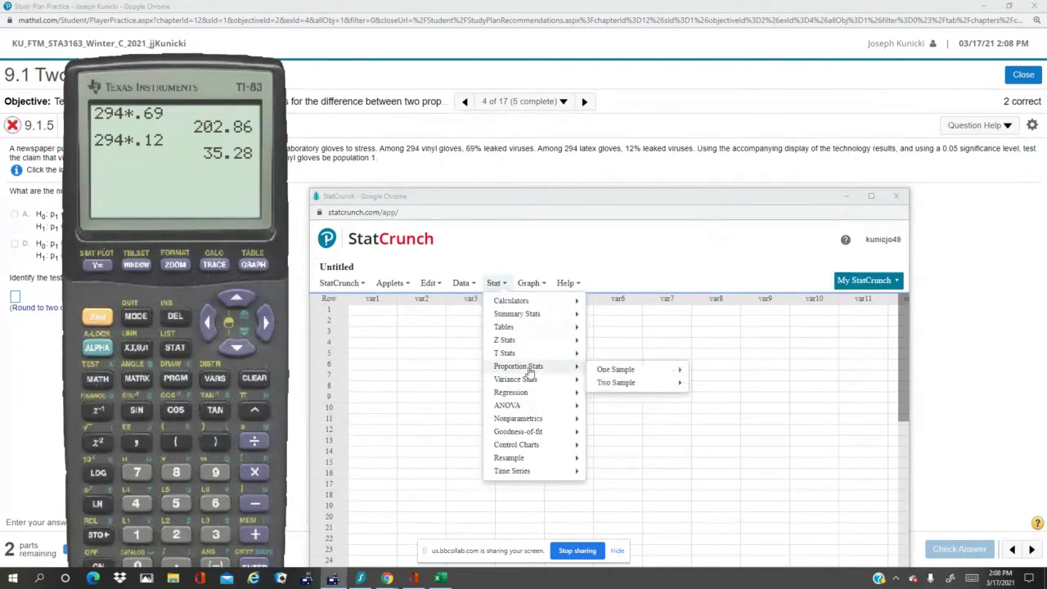
mouse_move(614, 384)
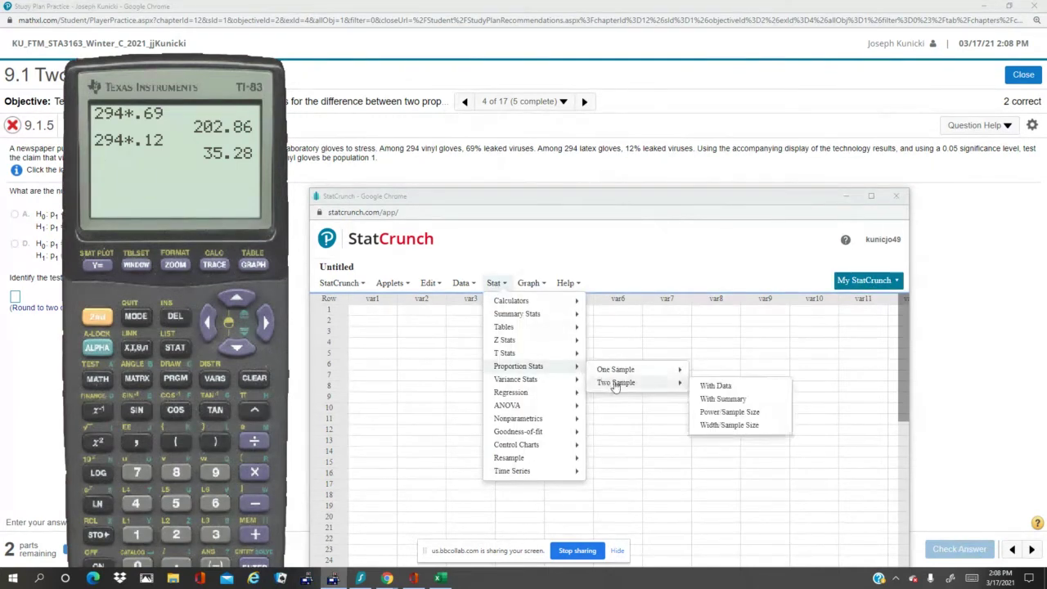
click(723, 399)
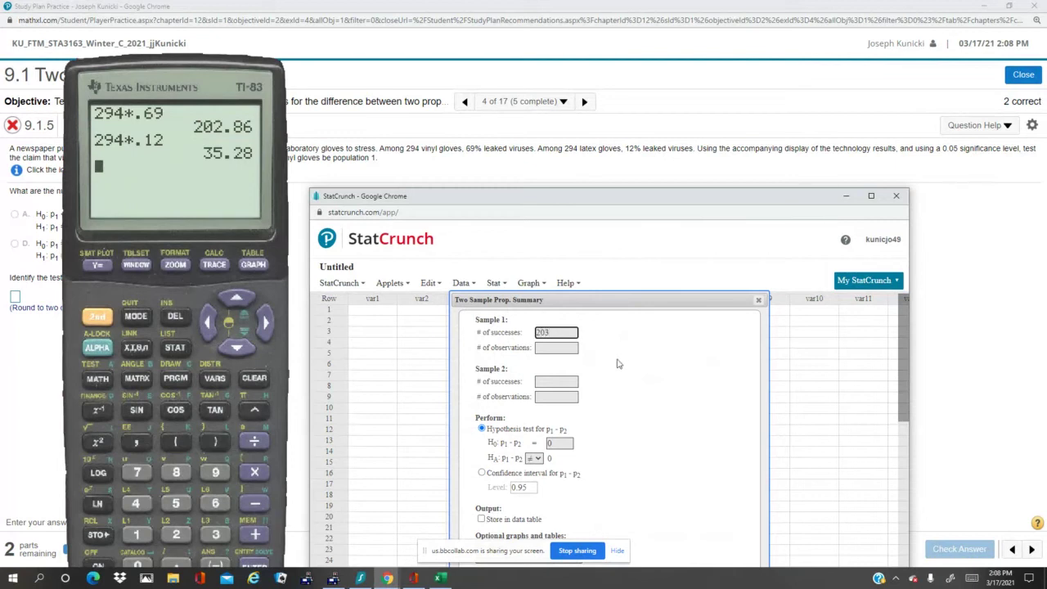
Step: Set the samples to 203 of 294 and 35 of 294 with alternative p1 − p2 > 0
click(550, 350)
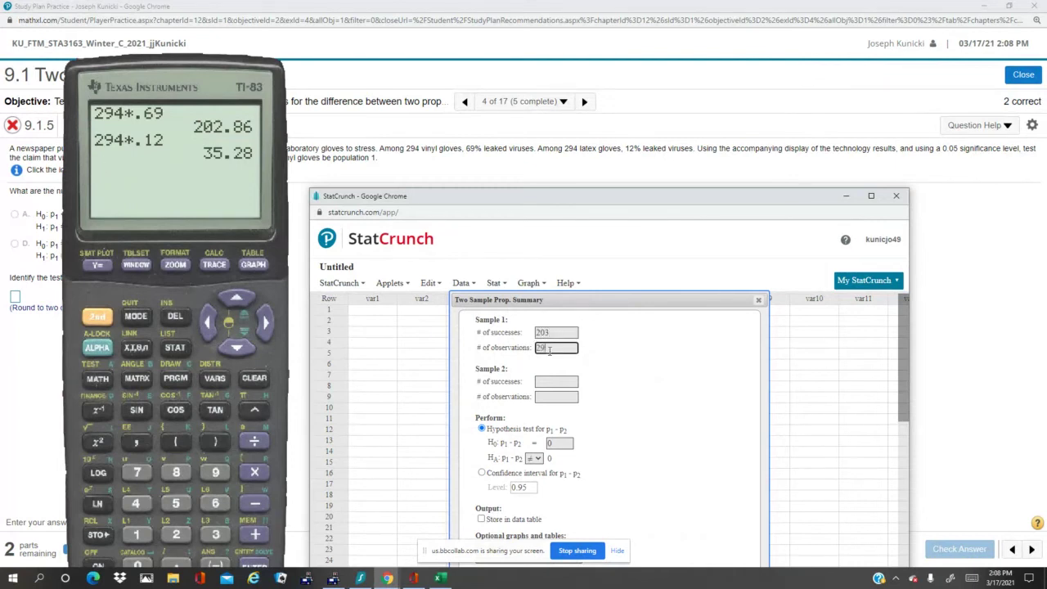
click(546, 380)
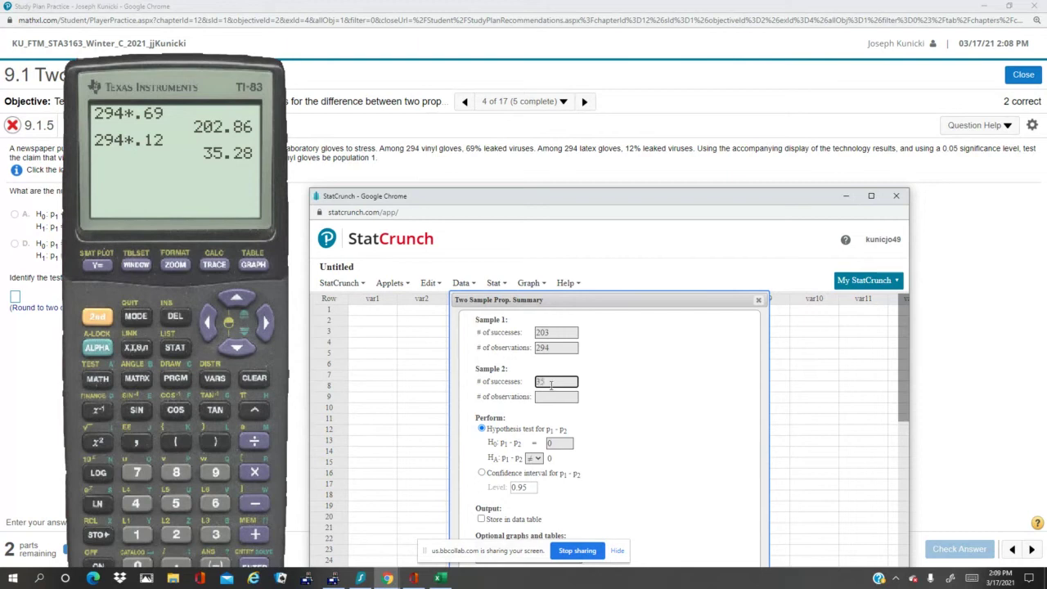
click(546, 396)
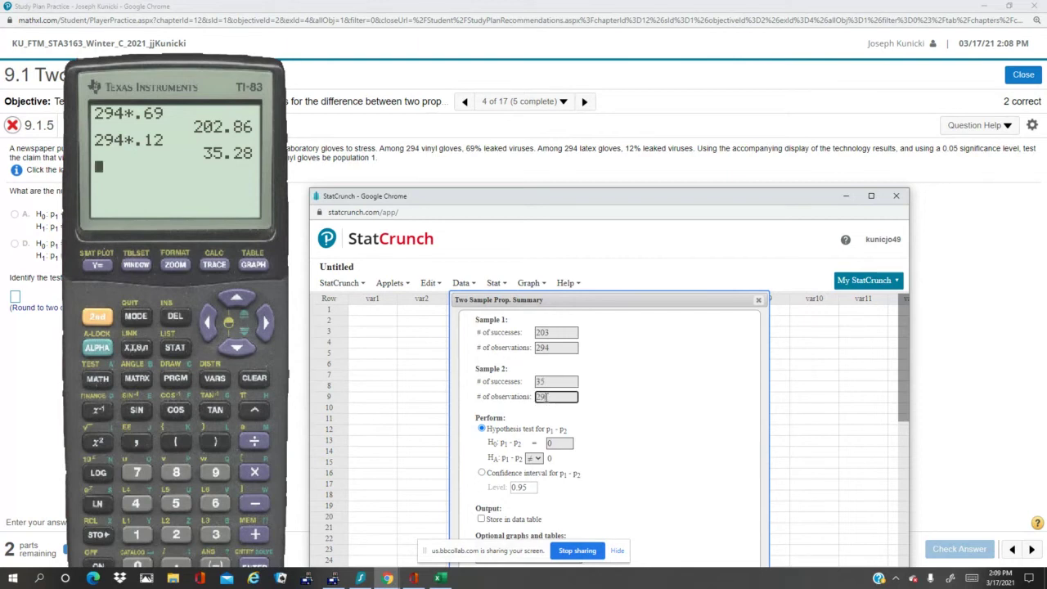
text(294)
click(536, 459)
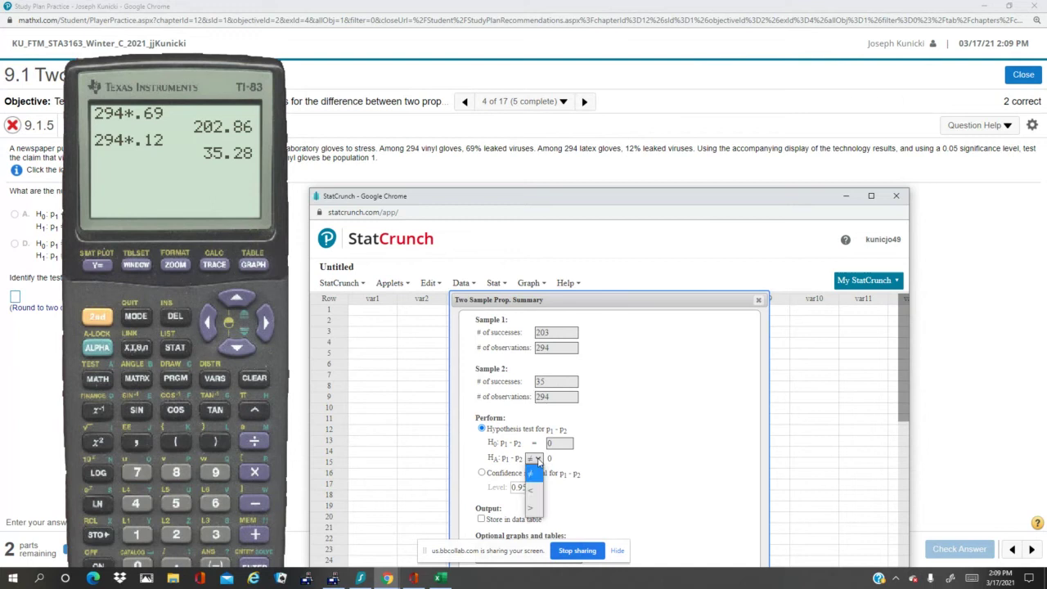
click(531, 511)
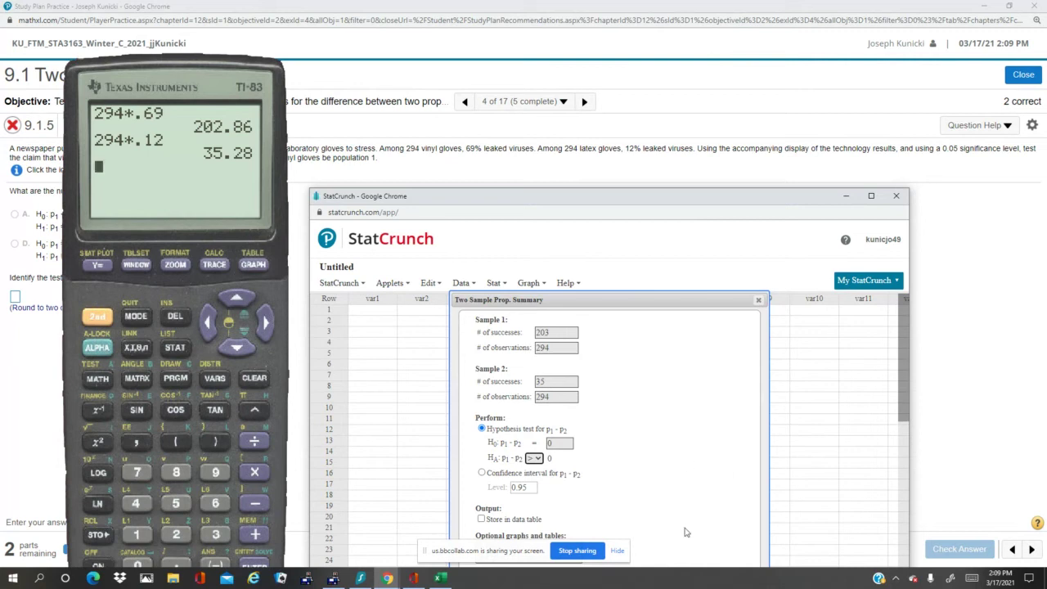
drag(730, 296, 728, 227)
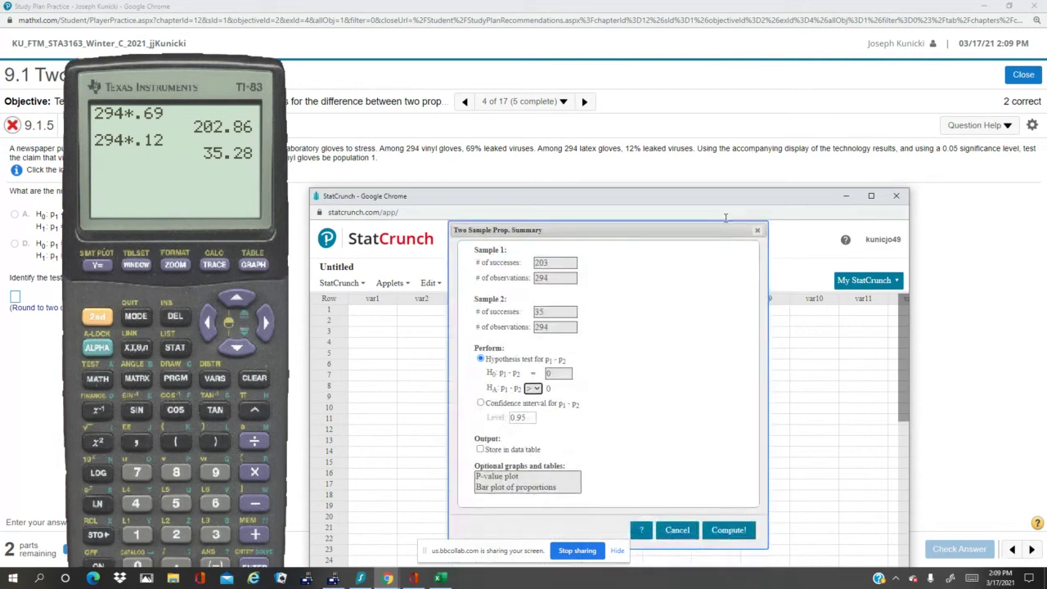
Step: Compute the test (Z = 14.114823) and submit 14.11 as the test statistic, marked correct
click(728, 530)
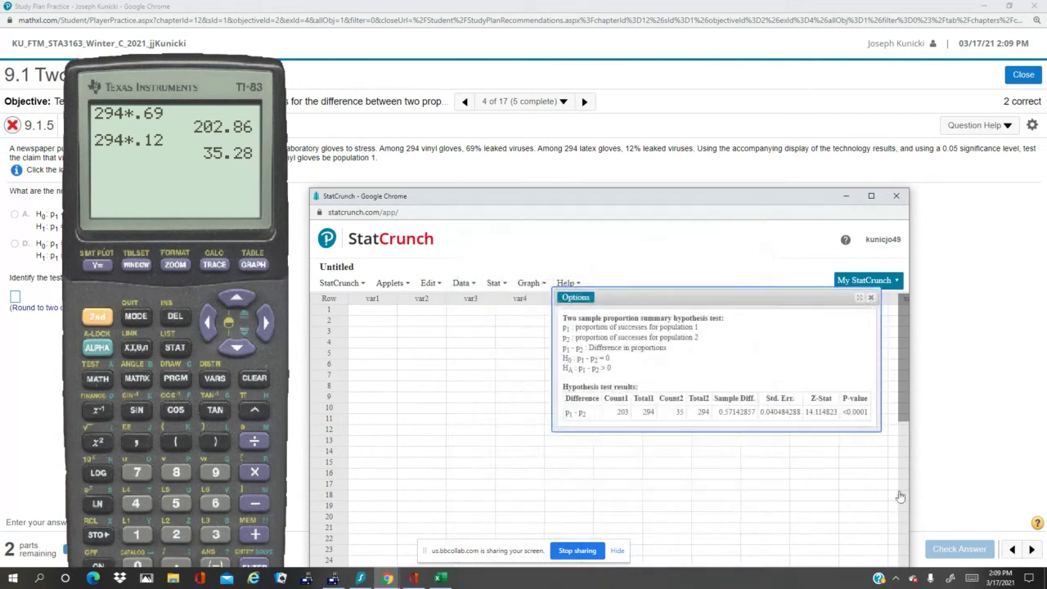
click(969, 458)
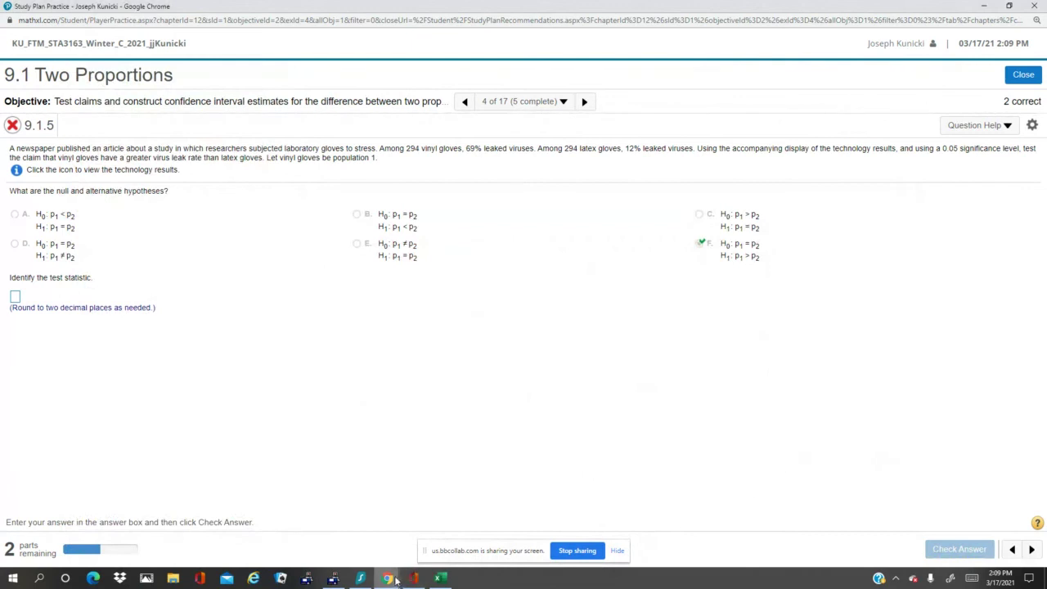
mouse_move(387, 577)
click(620, 533)
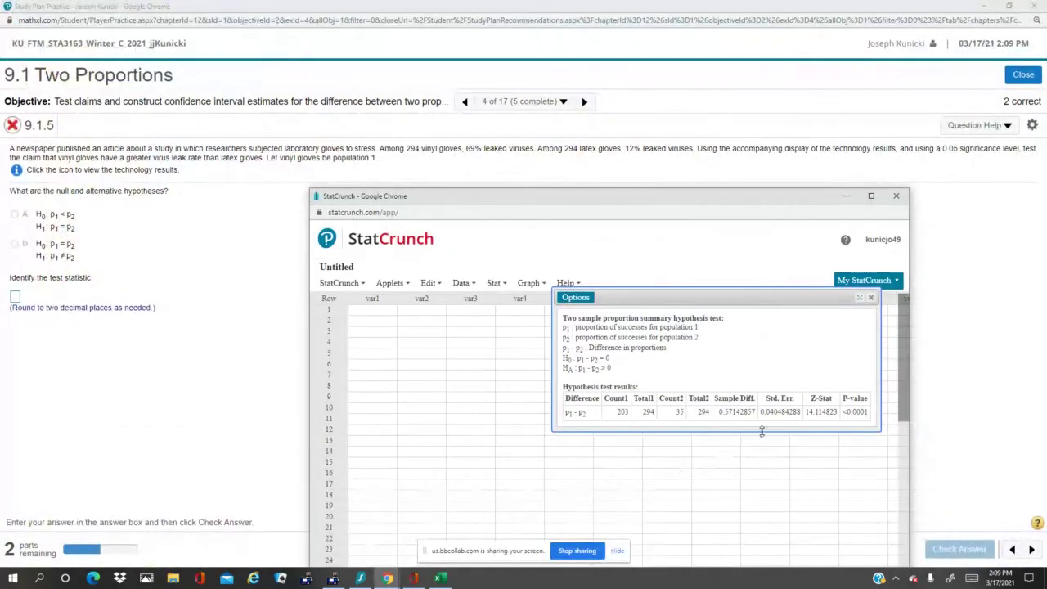
click(15, 298)
text(14)
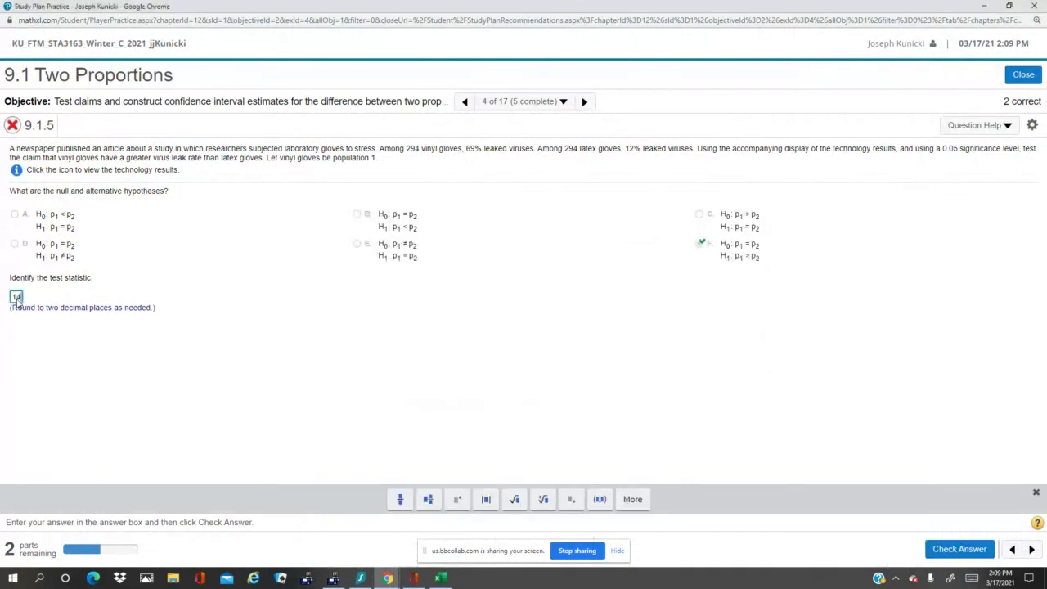
text(.11)
key(Return)
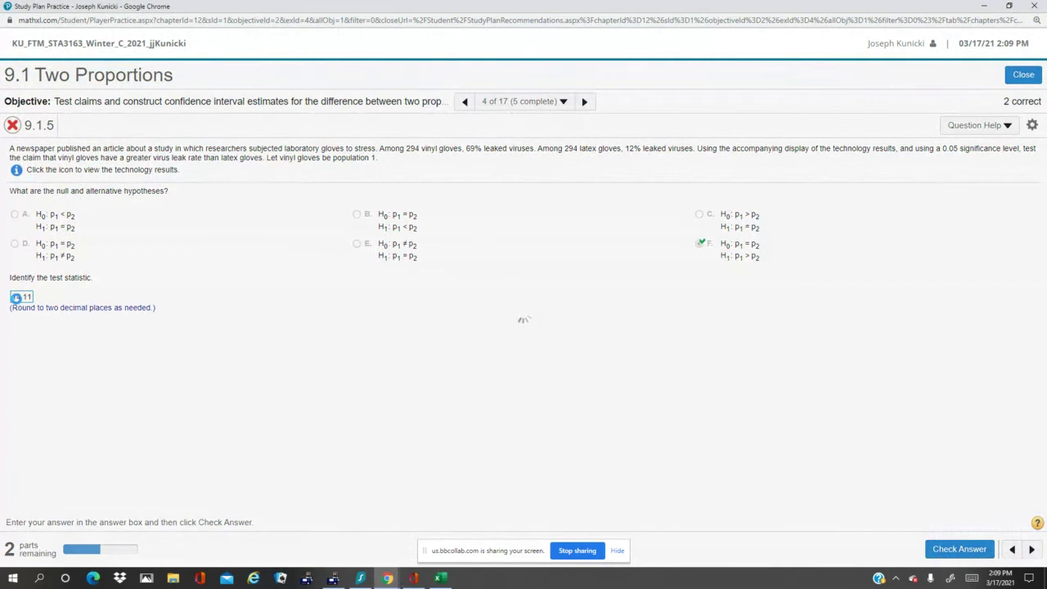
click(527, 358)
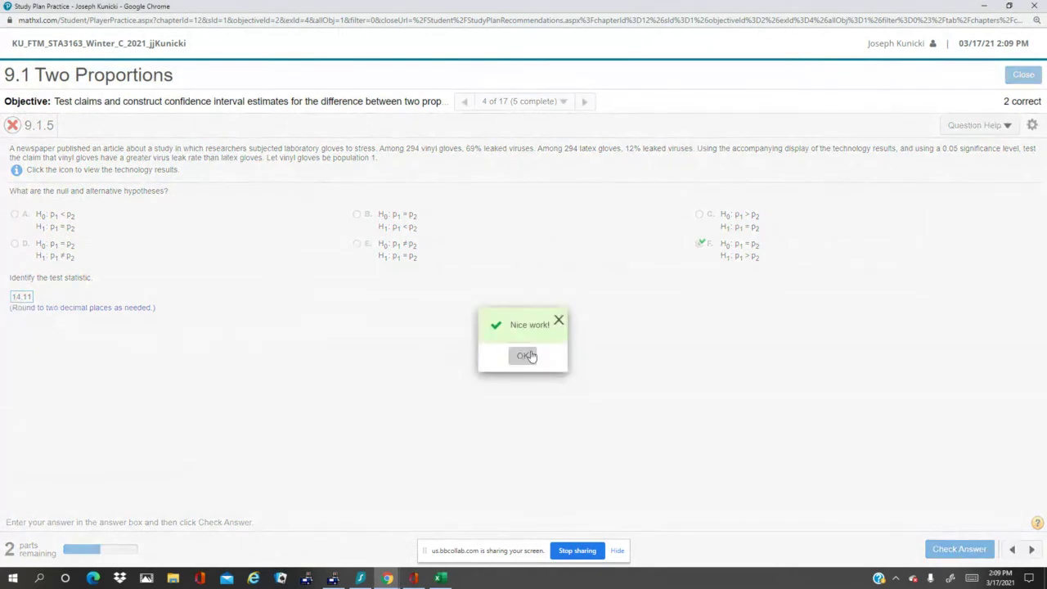
Step: Read the P-value from the StatCrunch results and submit 0
click(381, 578)
click(616, 531)
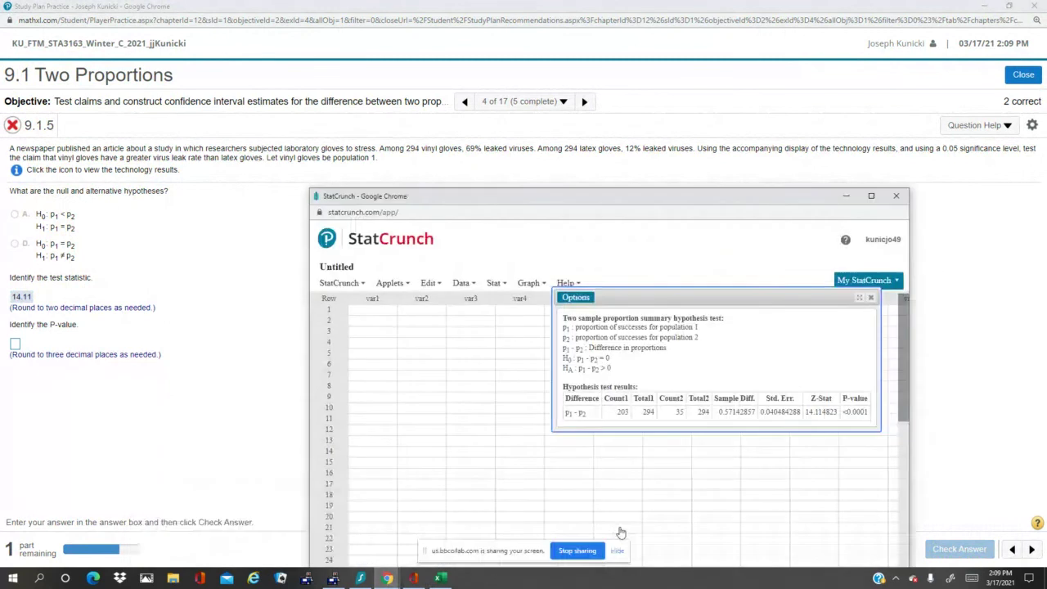
click(14, 344)
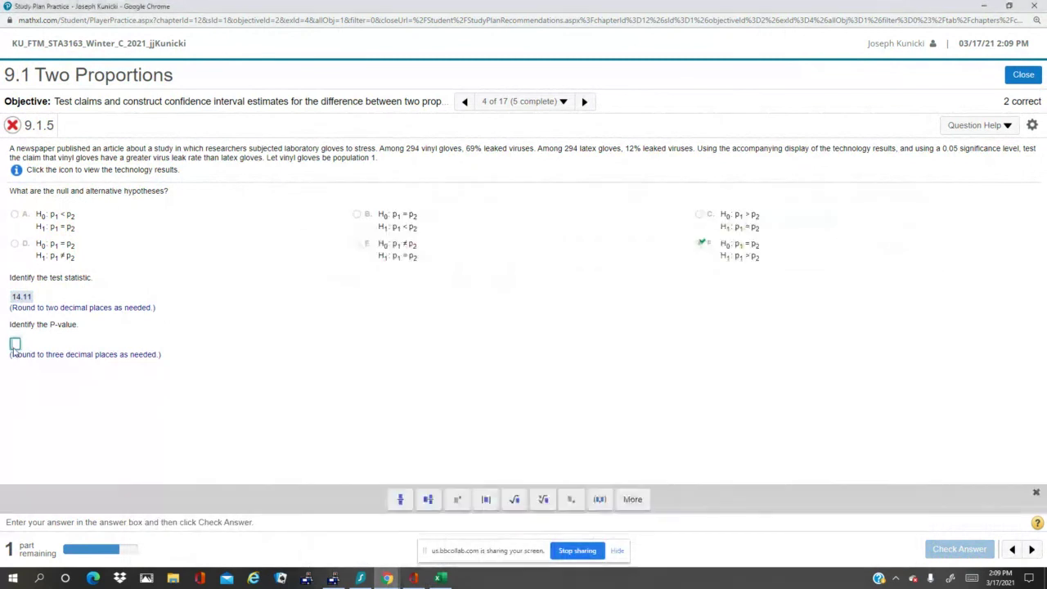
text(0)
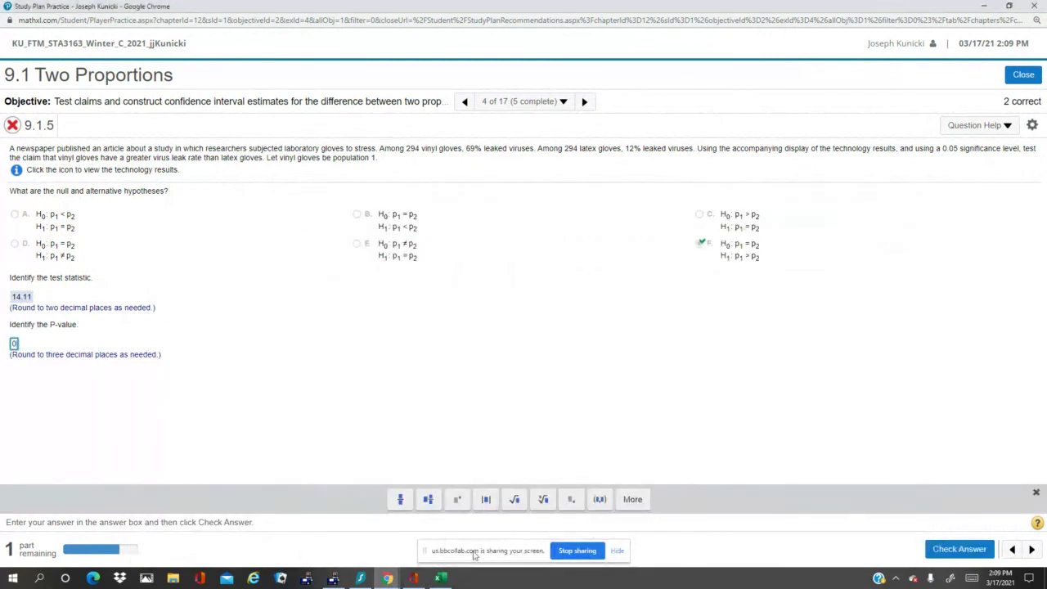
key(Return)
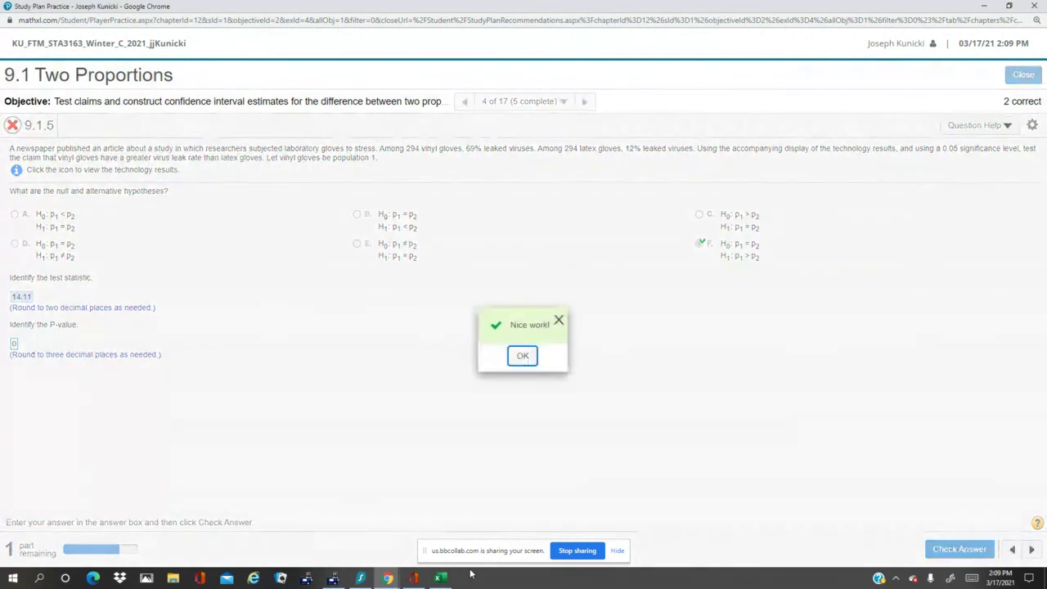
Step: Conclude P-value less than α, reject the null, sufficient evidence, and check it as correct
click(522, 356)
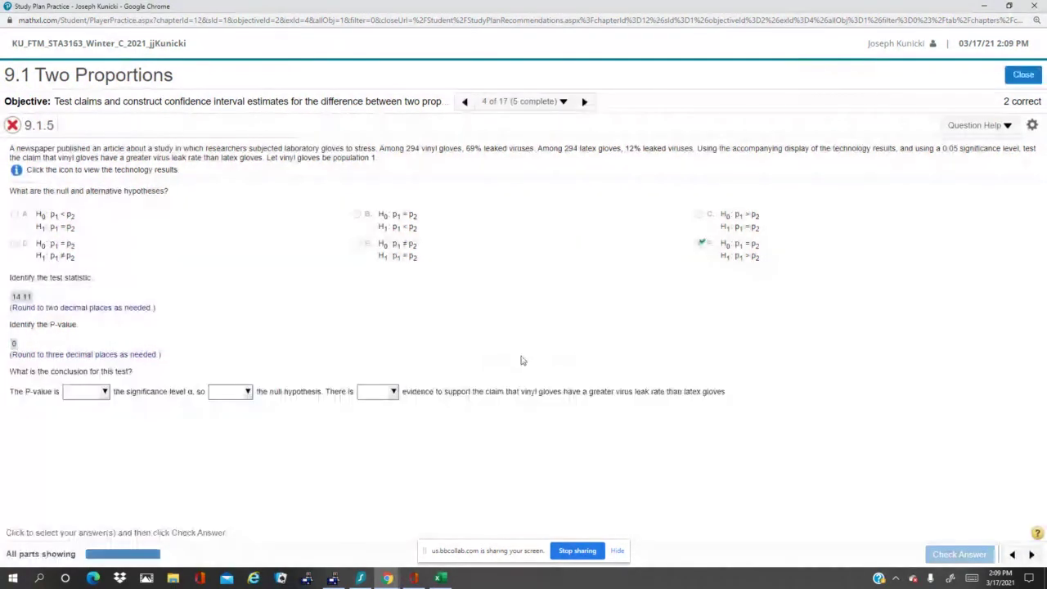
click(107, 391)
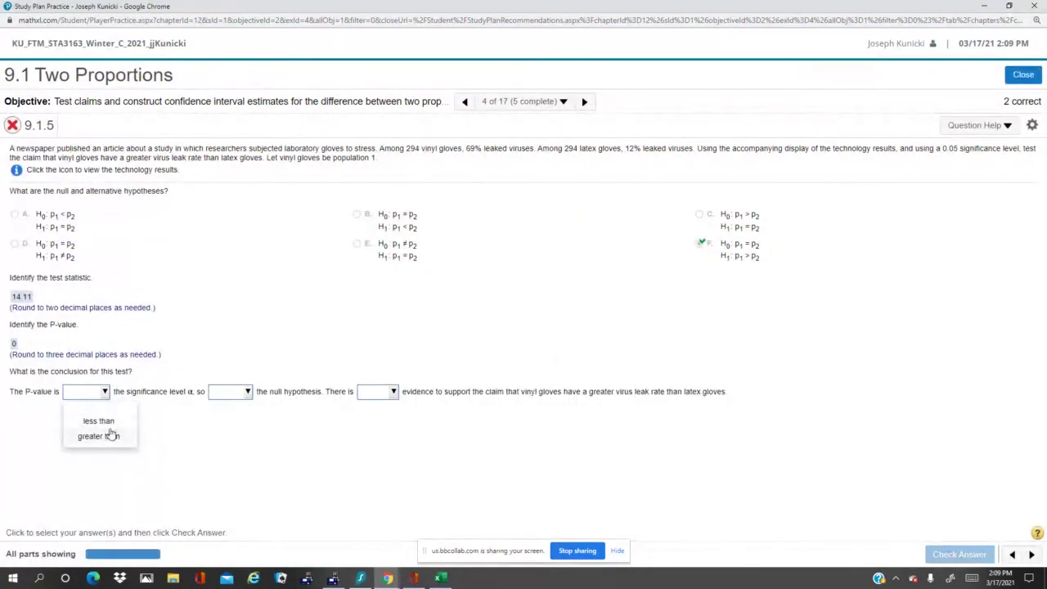
click(114, 422)
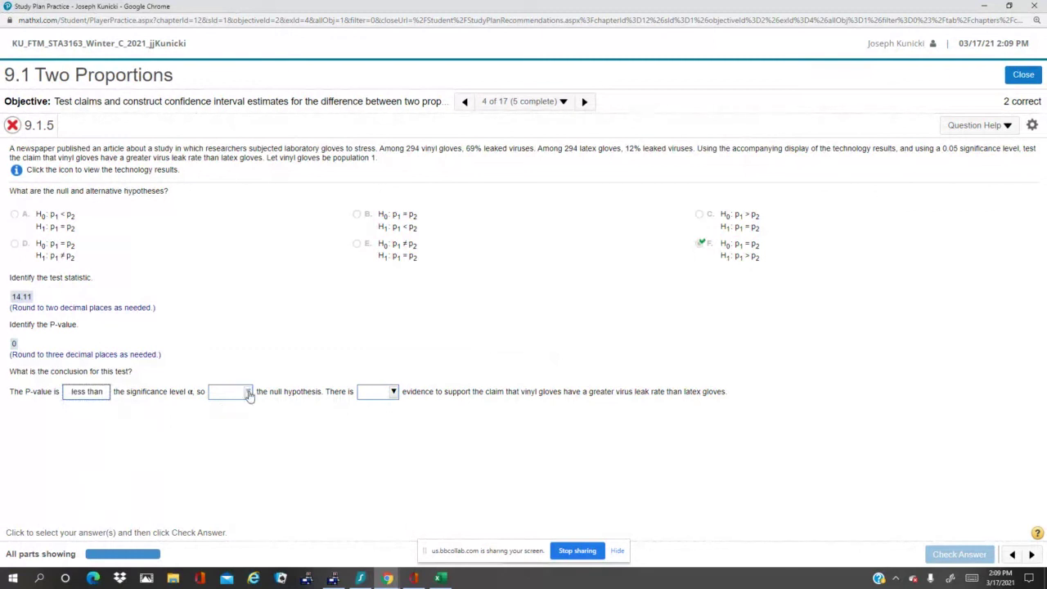
click(250, 393)
click(261, 434)
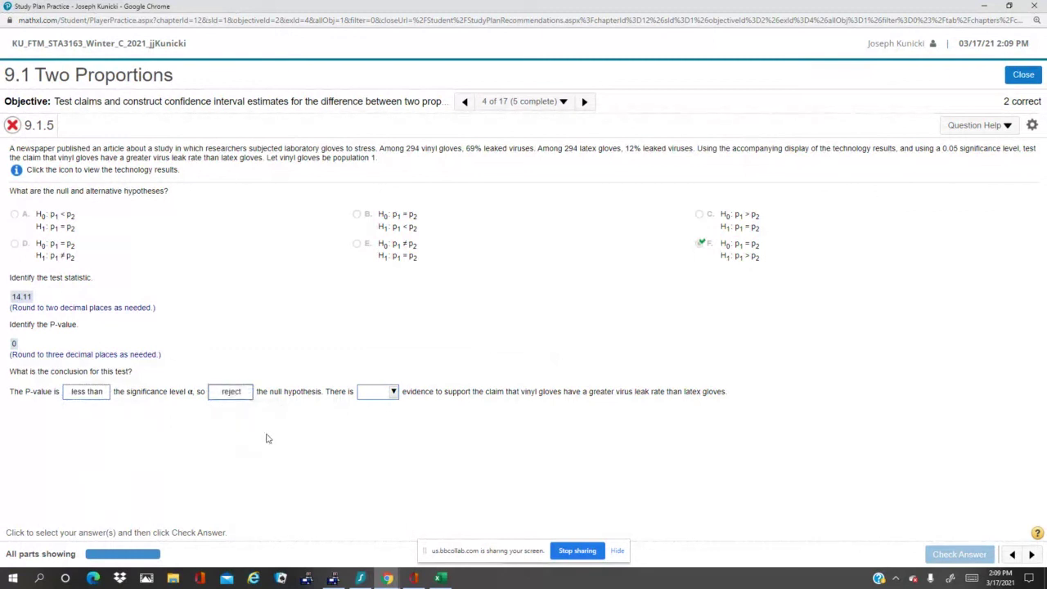
click(392, 394)
click(405, 422)
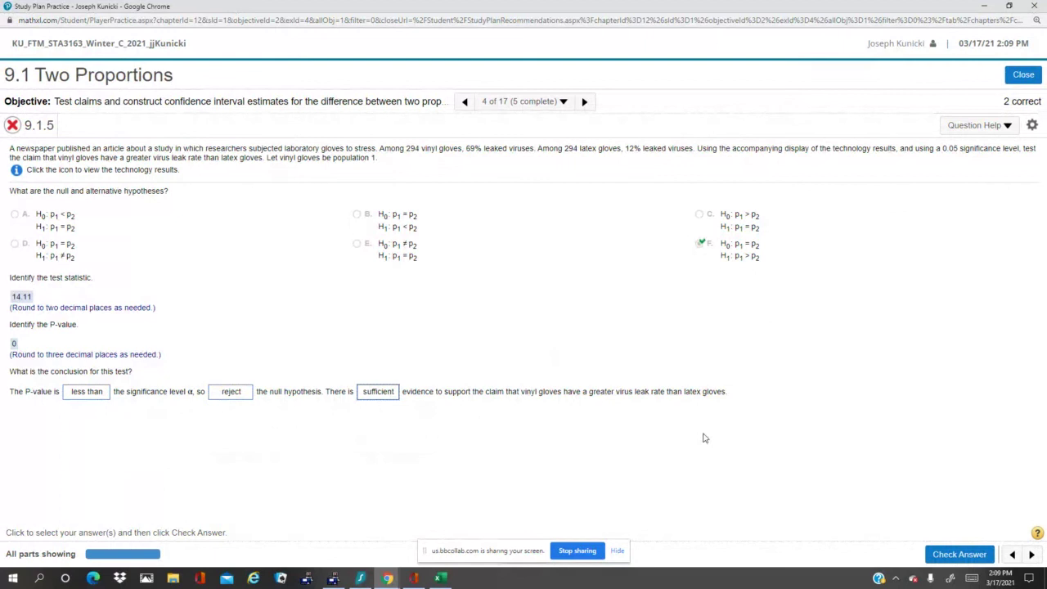
click(962, 555)
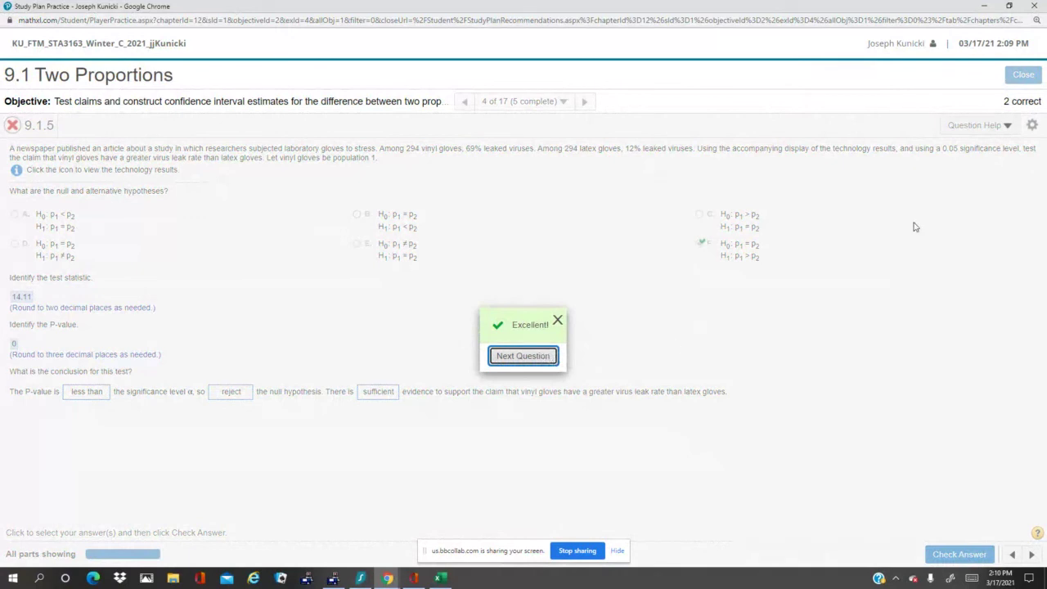
click(1016, 75)
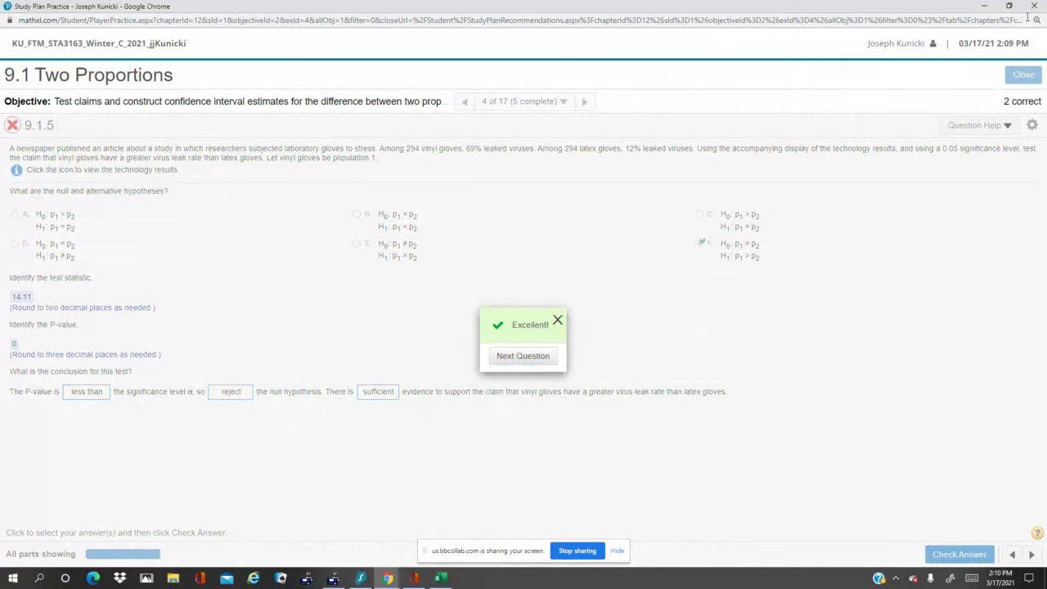
Step: Close the practice window, return to the Intermediate Statistics session and open its session menu
click(1034, 6)
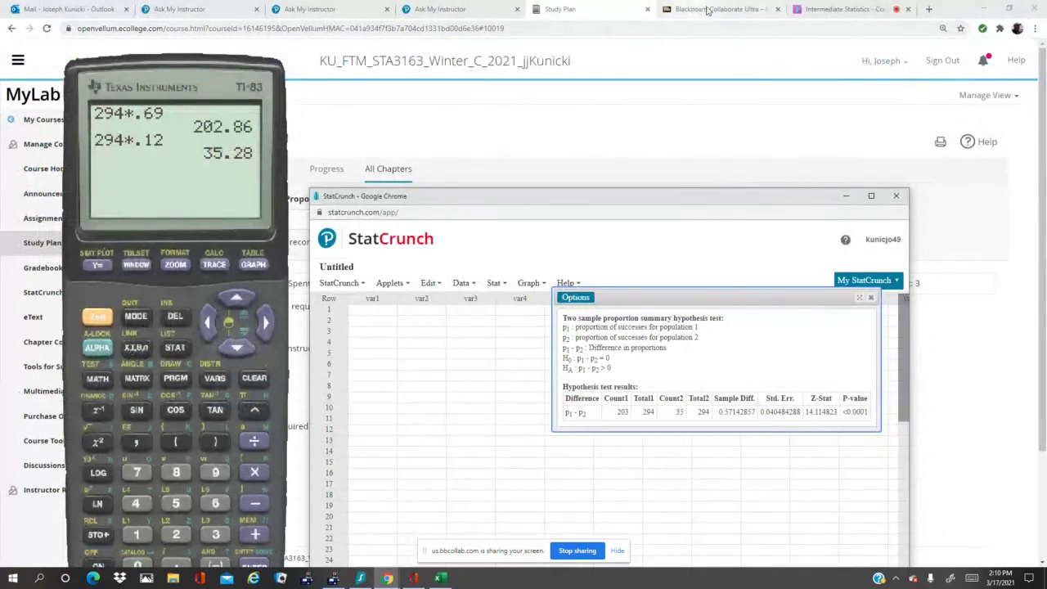
click(842, 9)
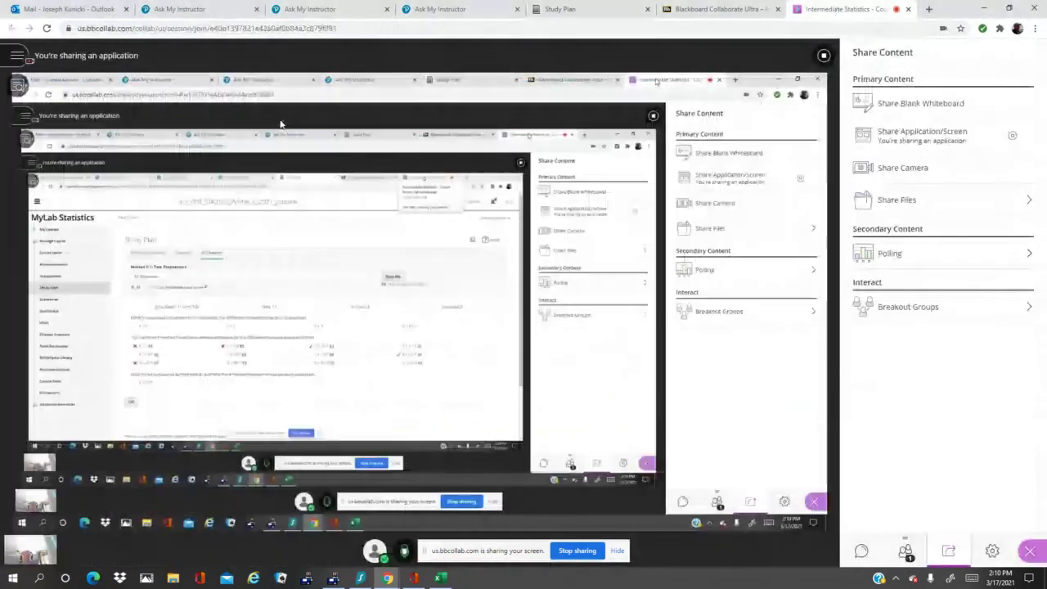
click(17, 55)
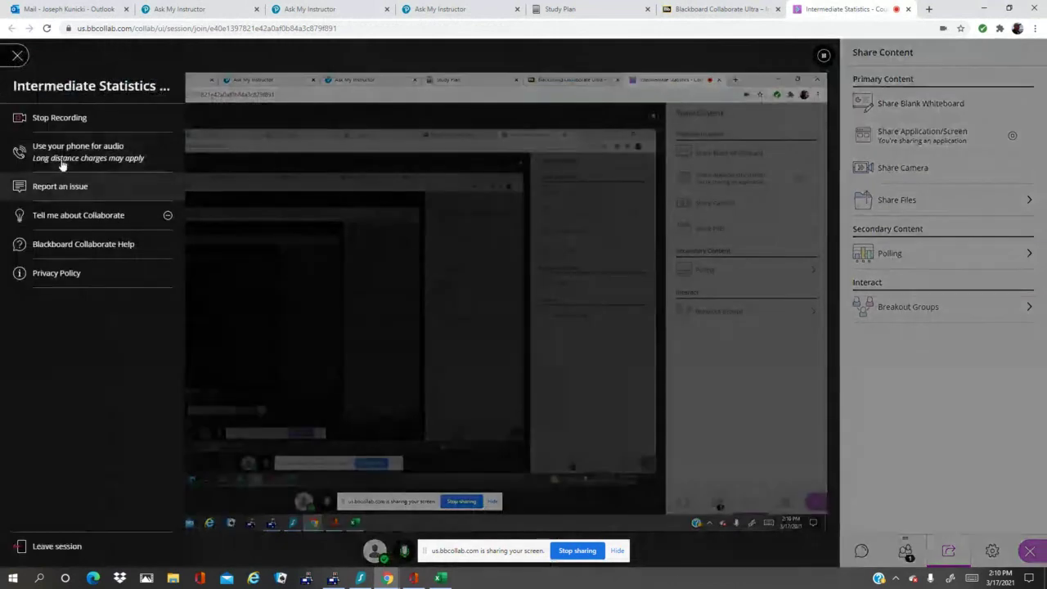